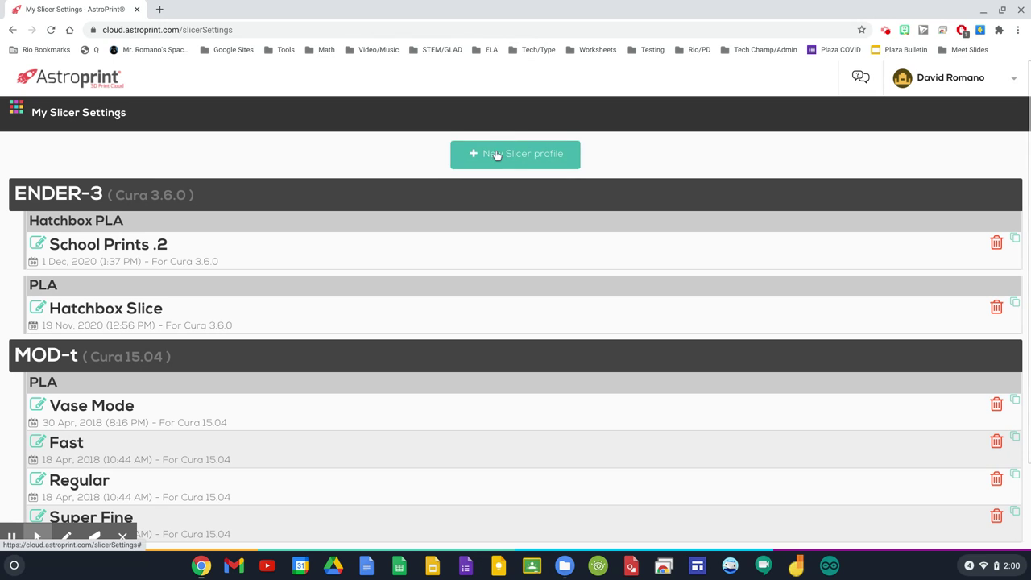
- Create a new slicer profile for the first Ender-3 printer with the Hatchbox PLA material profile
left_click(498, 155)
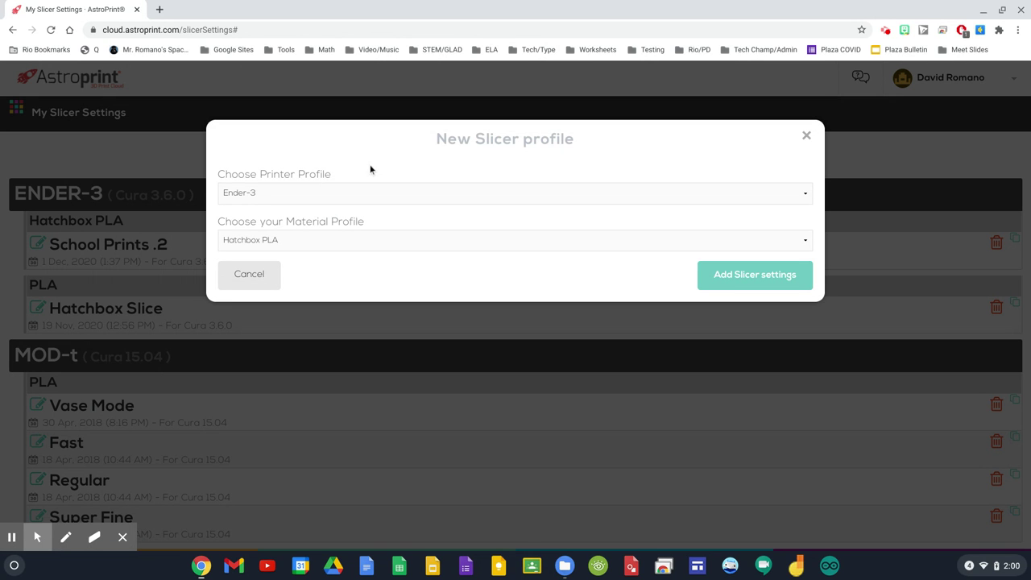
left_click(502, 193)
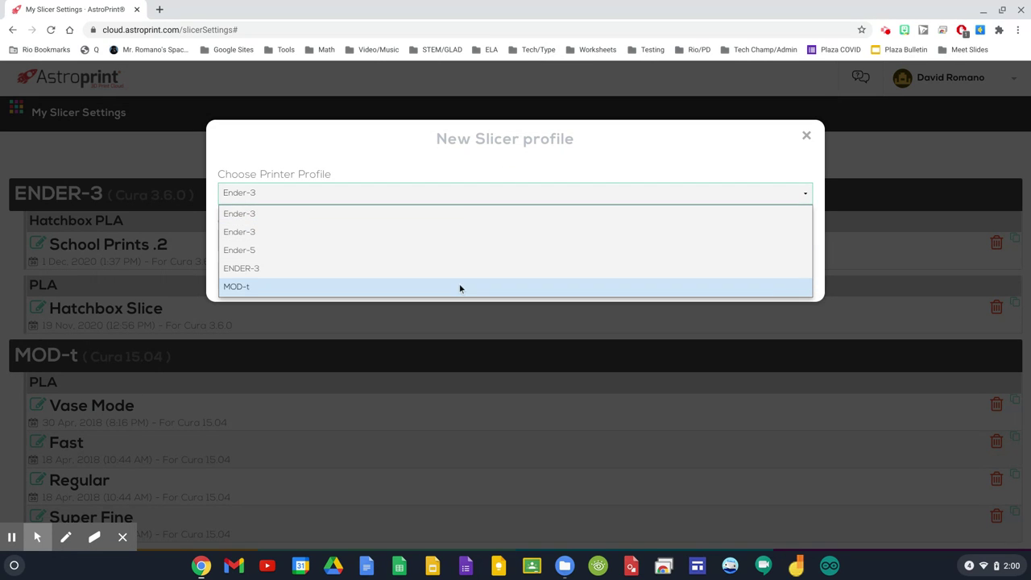
left_click(457, 214)
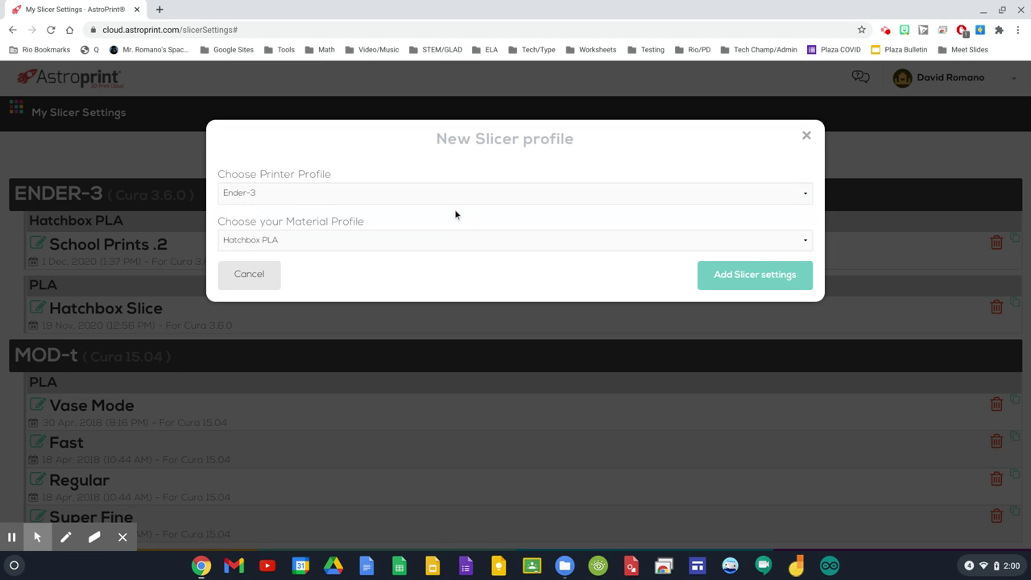
left_click(536, 244)
left_click(453, 262)
left_click(751, 276)
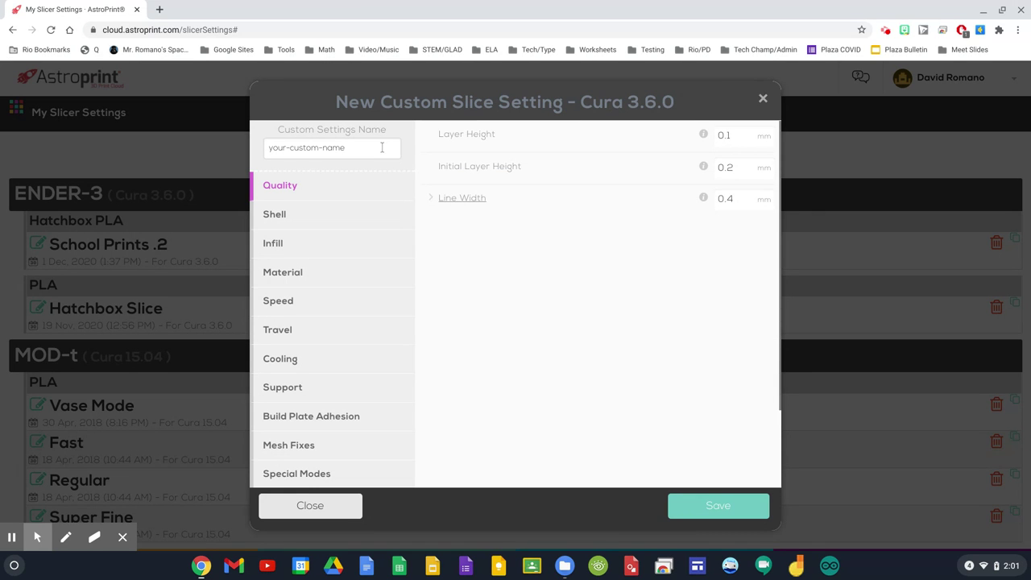
- Name the custom settings "Prints .2" and set the quality layer height to 0.2 mm
left_click(382, 148)
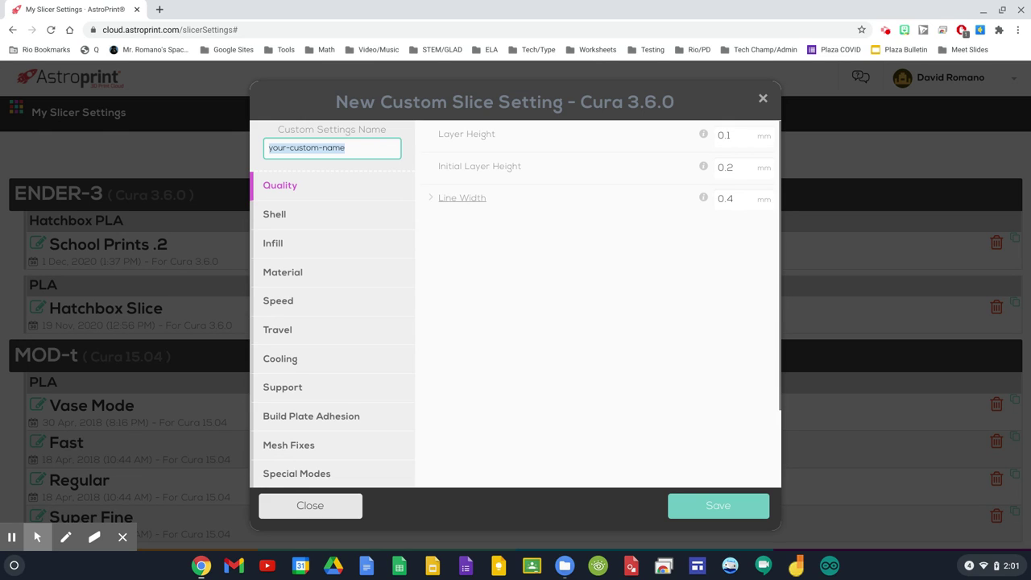
type("Prints")
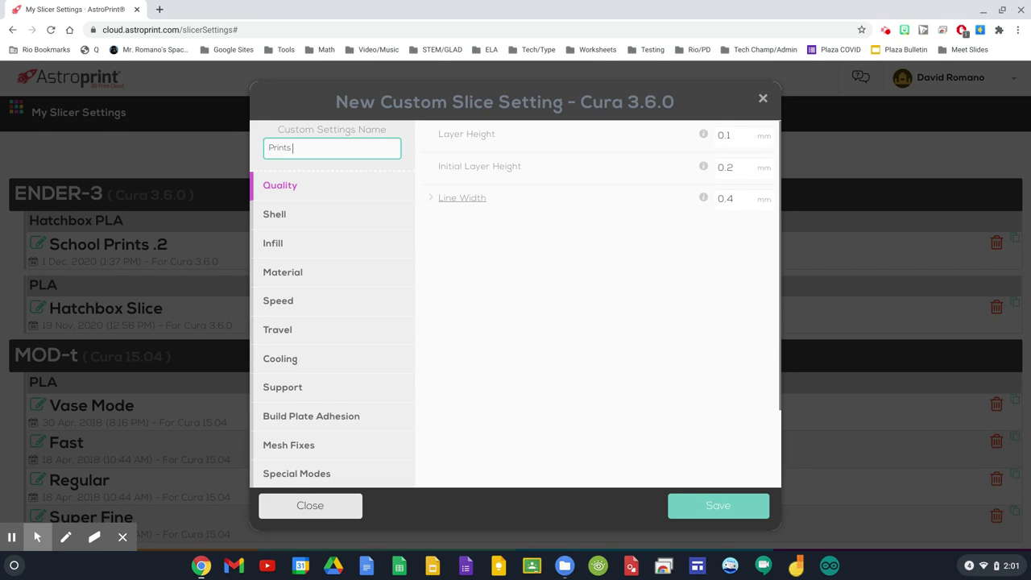
type(" .2")
left_click(741, 141)
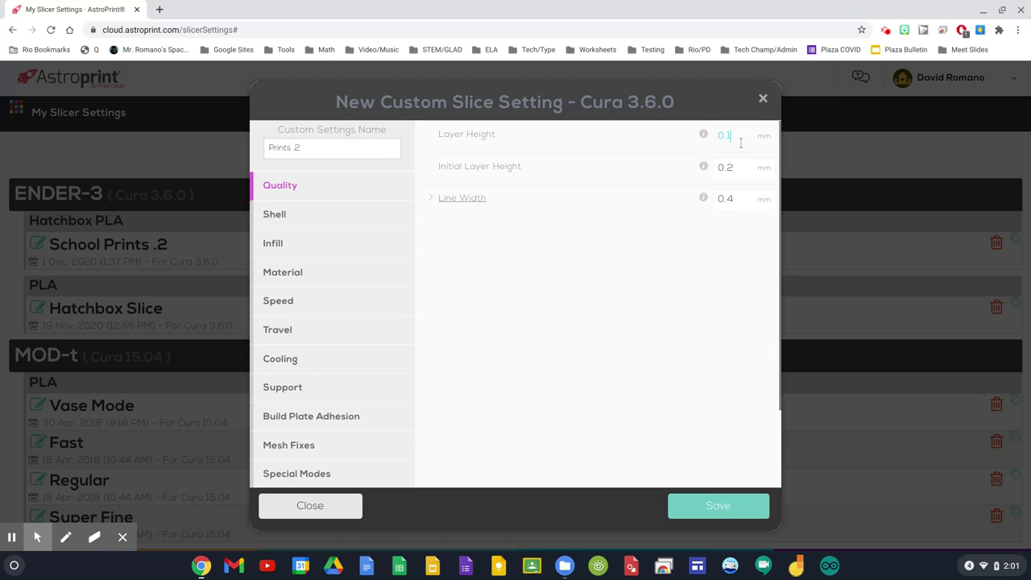
key("BackSpace")
type("2")
- Set the wall thickness in the shell settings to 1.2 mm
left_click(295, 218)
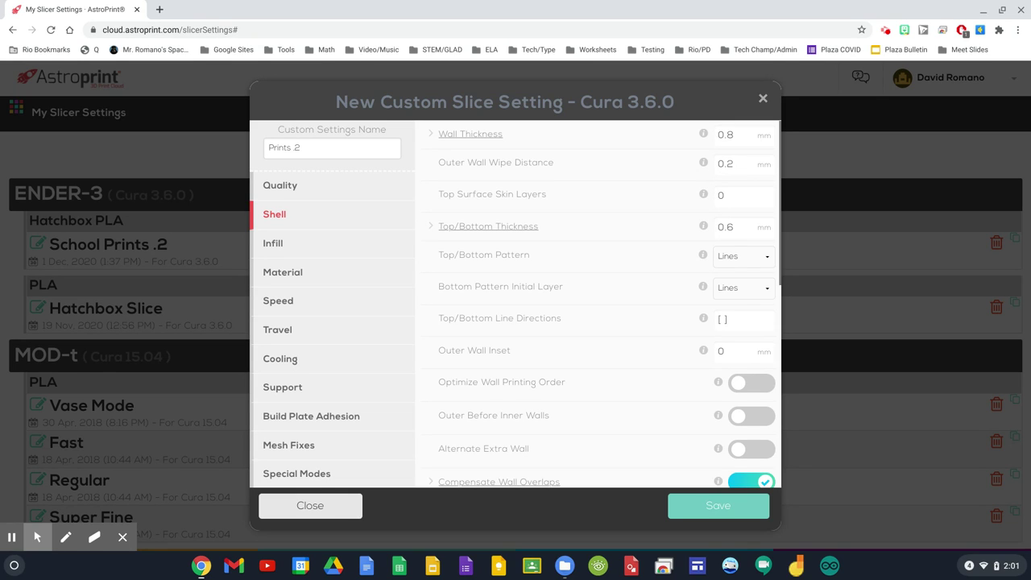
left_click(734, 136)
key("BackSpace")
key("BackSpace")
key("BackSpace")
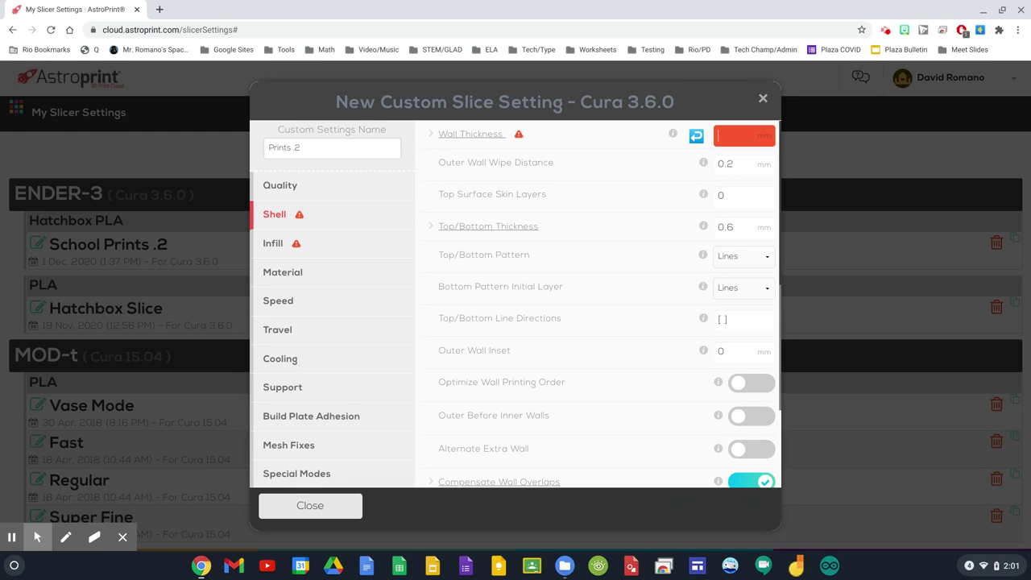
type("1.2")
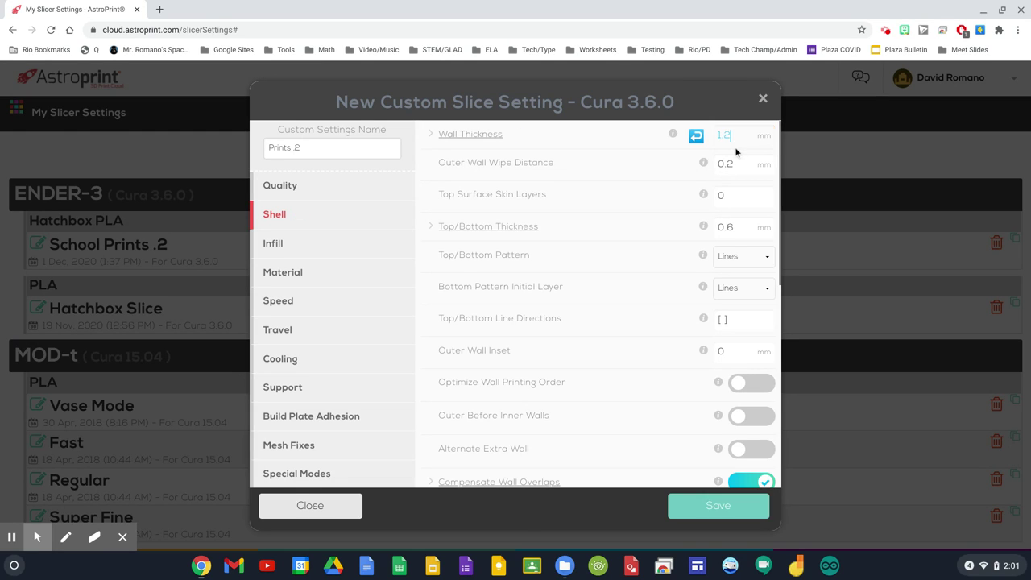
- Set the shell's top/bottom thickness to 0.8 mm and its wall thickness to .8 mm
left_click(738, 229)
key("BackSpace")
key("BackSpace")
key("BackSpace")
type("0.8")
double_click(725, 135)
key("BackSpace")
type(".8")
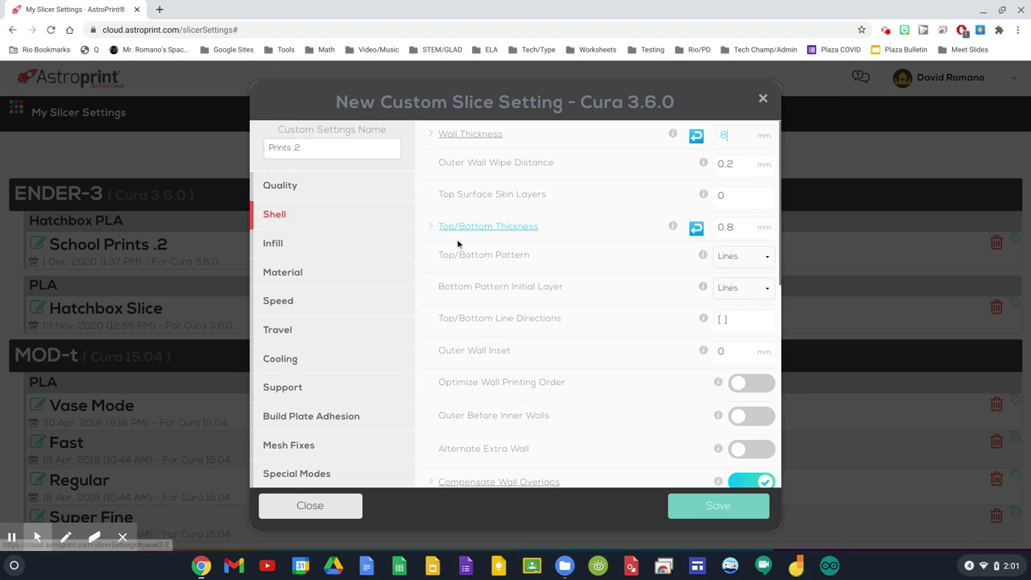
- Set the infill density to 10%
left_click(292, 246)
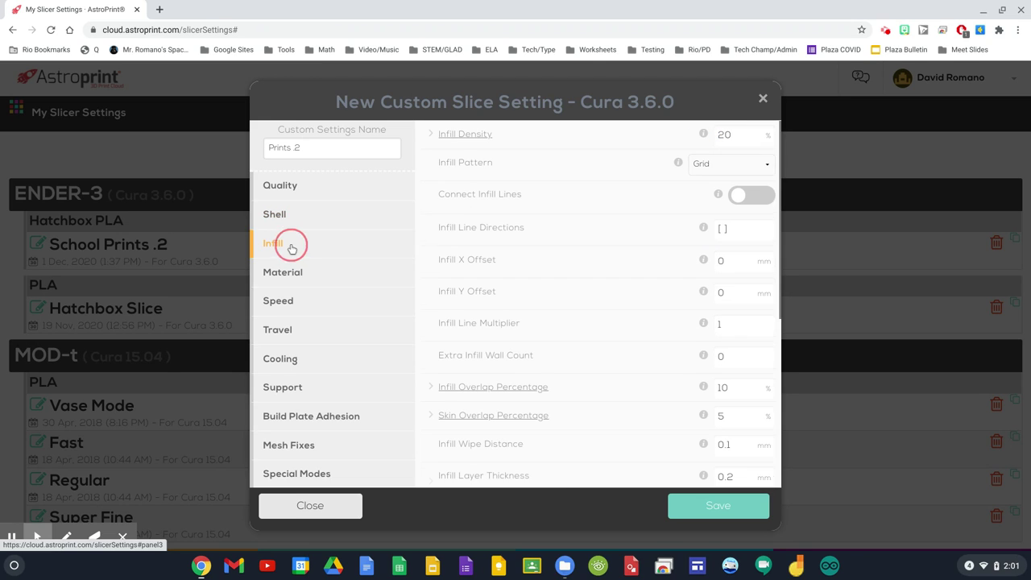
double_click(727, 136)
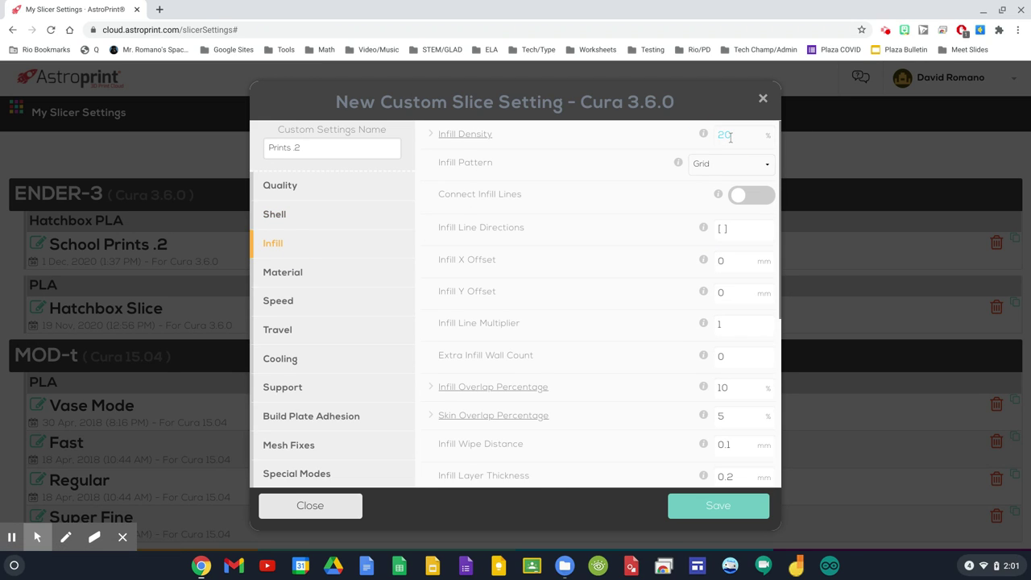
key("BackSpace")
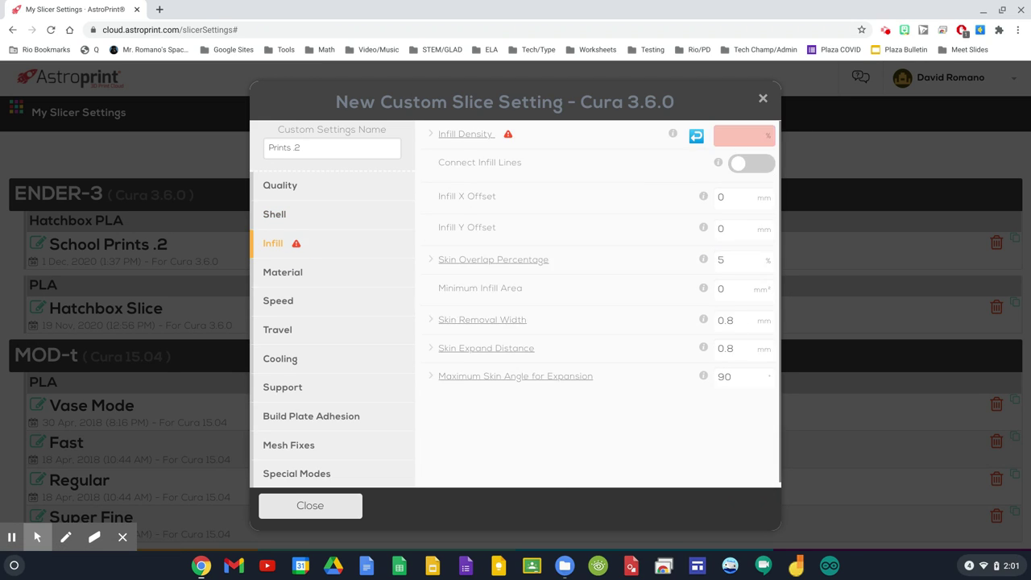
type("10")
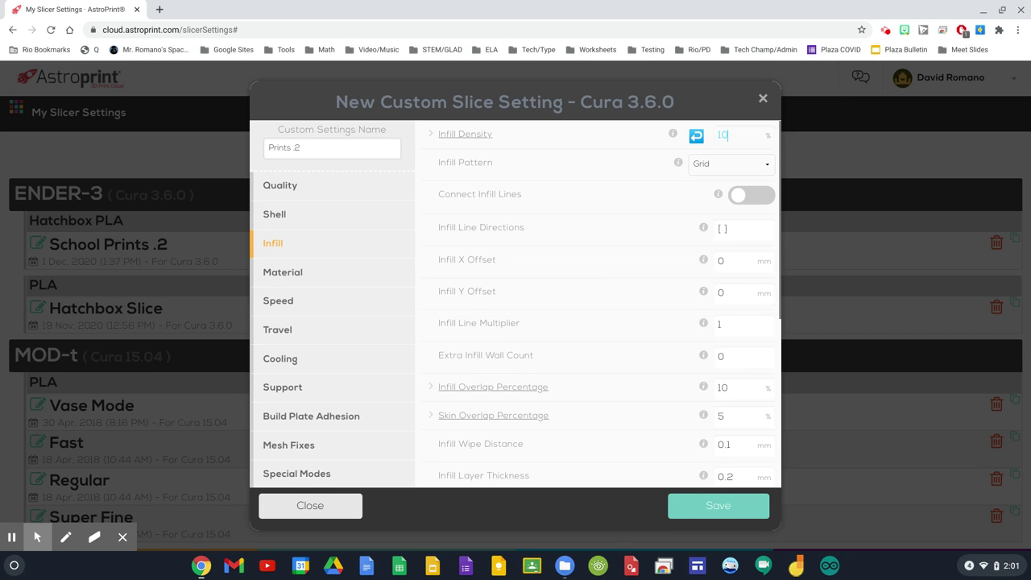
scroll(682, 234, "down", 2)
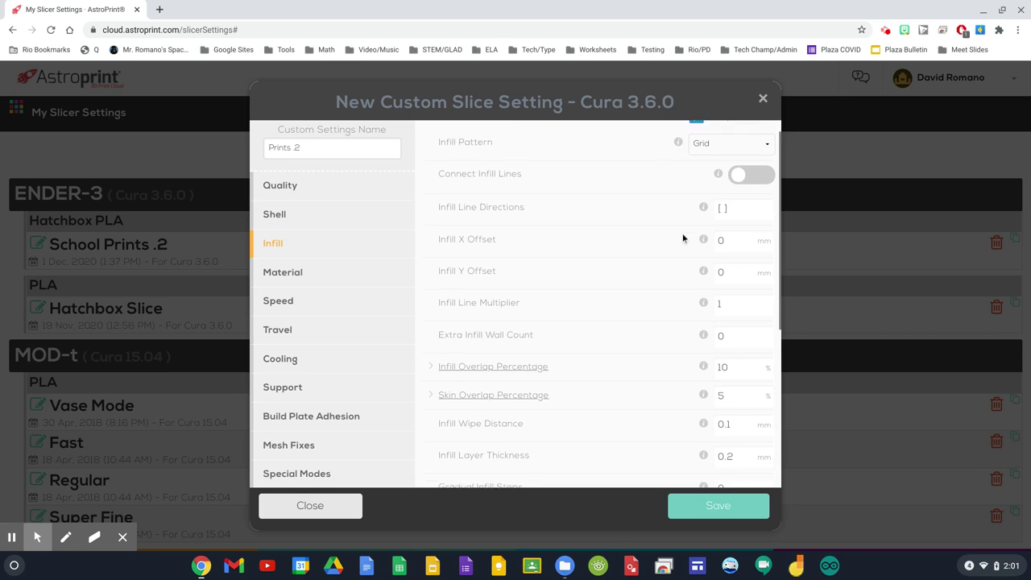
scroll(683, 236, "up", 2)
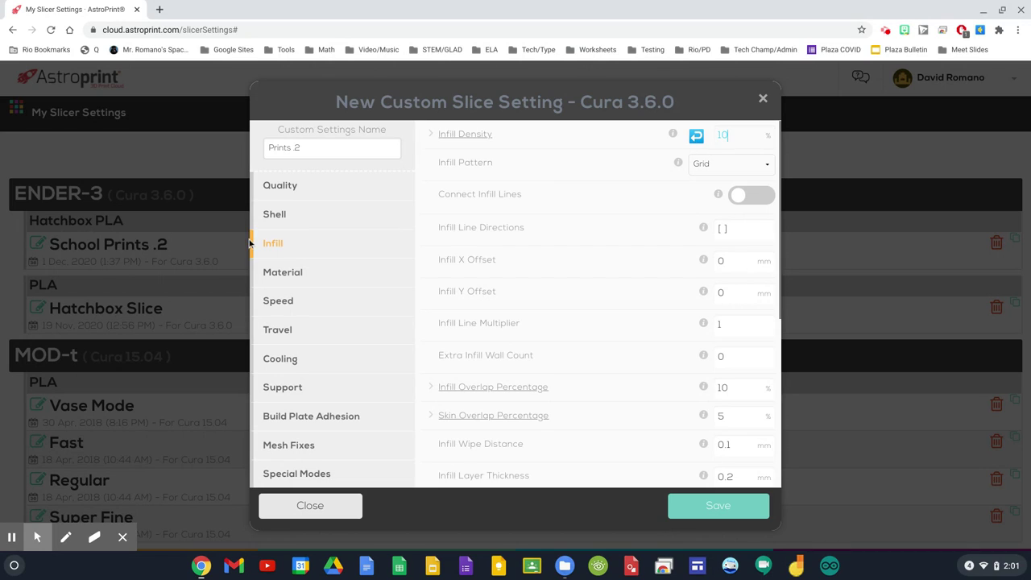
- Set the material's default printing temperature to 205 °C
left_click(274, 274)
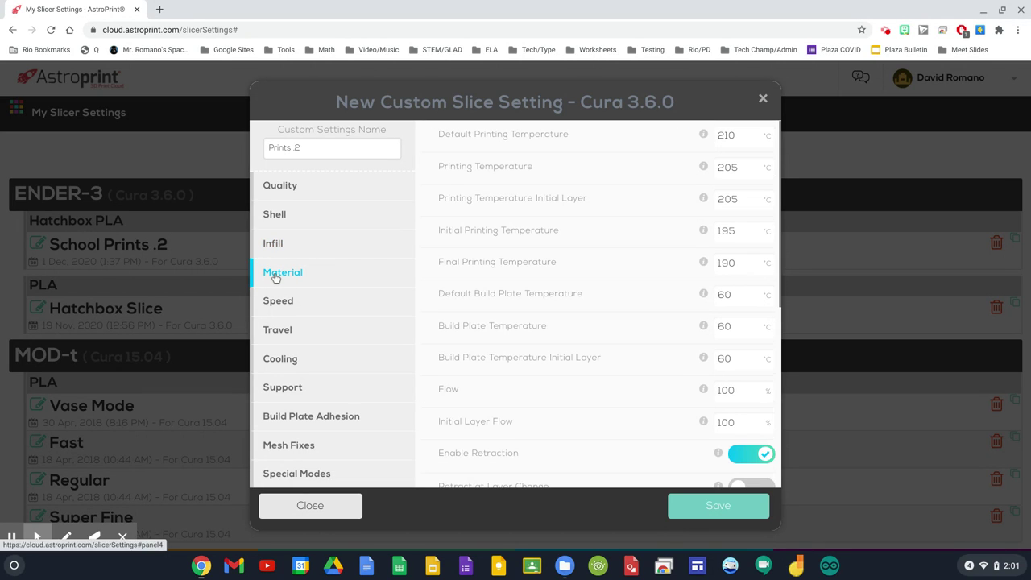
double_click(733, 136)
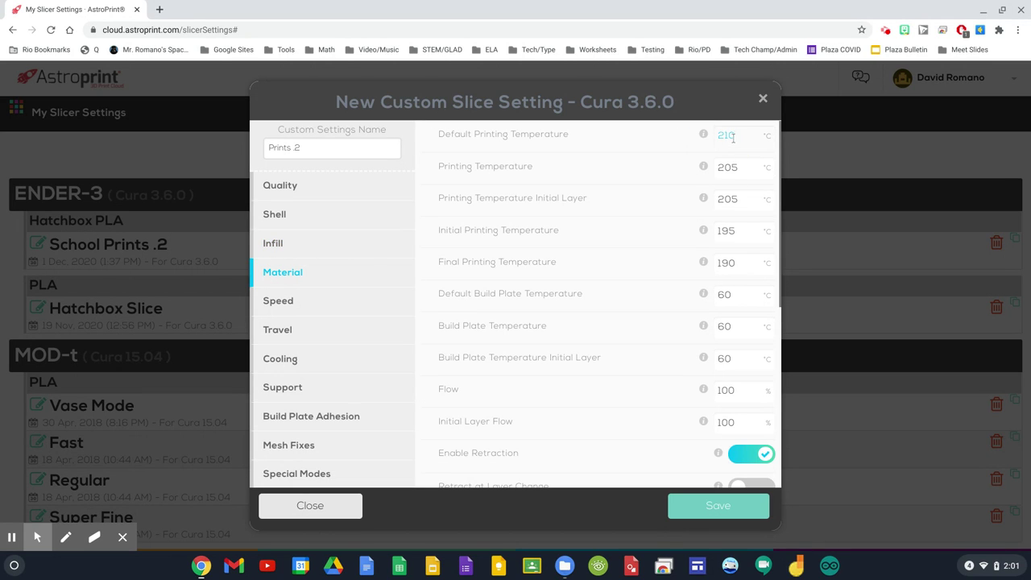
type("205")
scroll(448, 282, "down", 1)
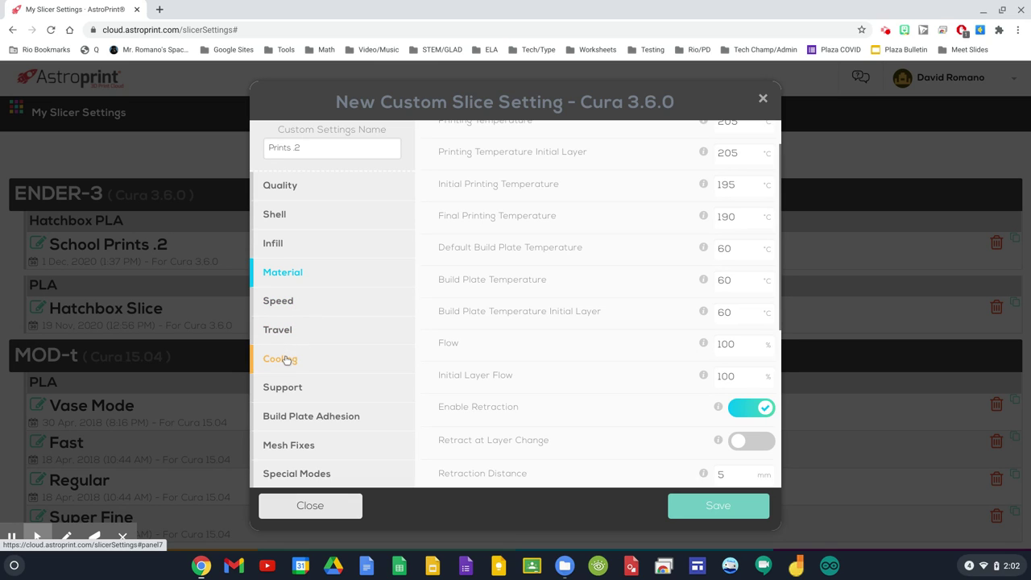
- Enable support generation and set the support placement to Touching Buildplate
left_click(288, 386)
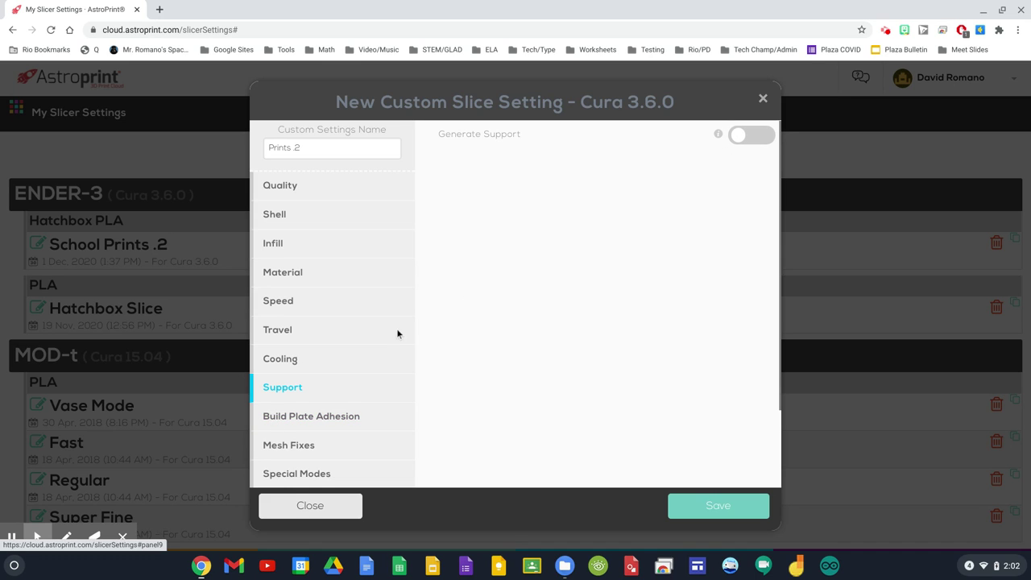
left_click(744, 136)
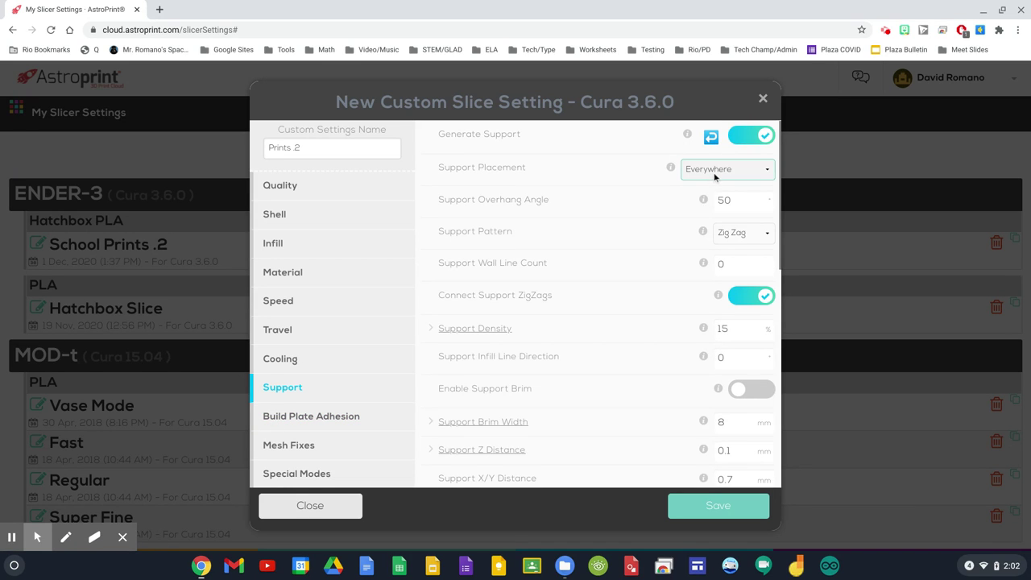
left_click(714, 170)
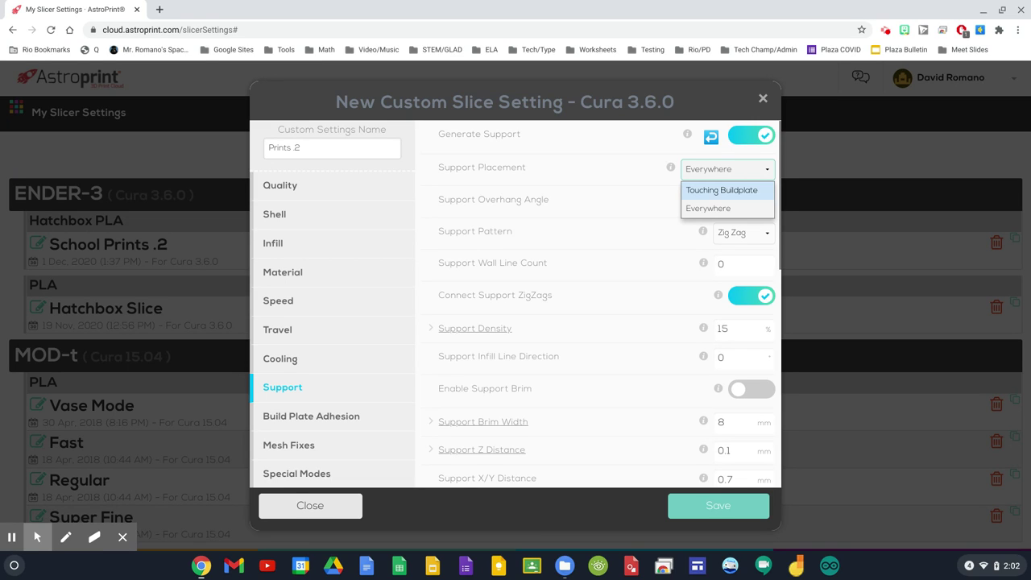
left_click(726, 191)
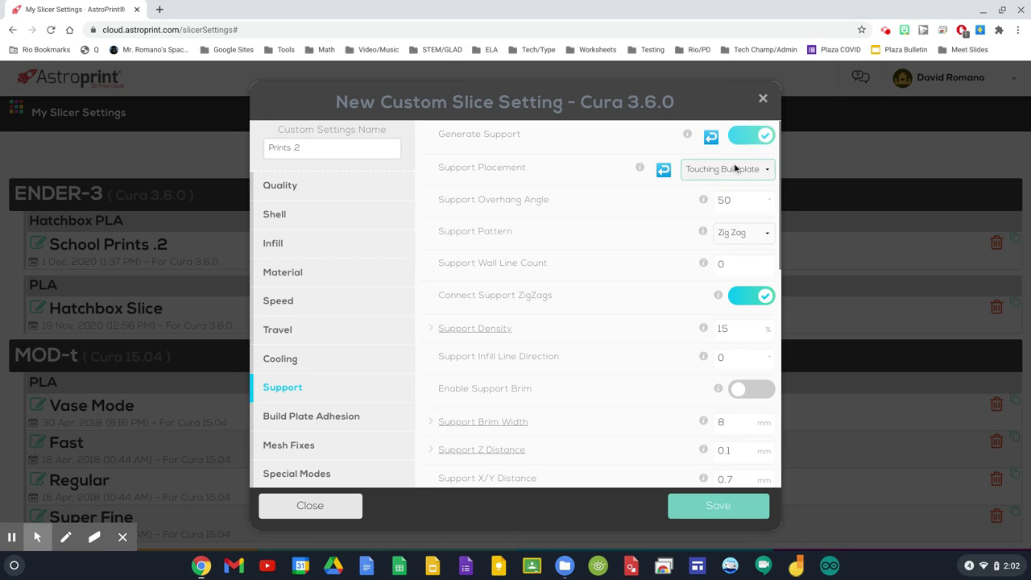
left_click(733, 170)
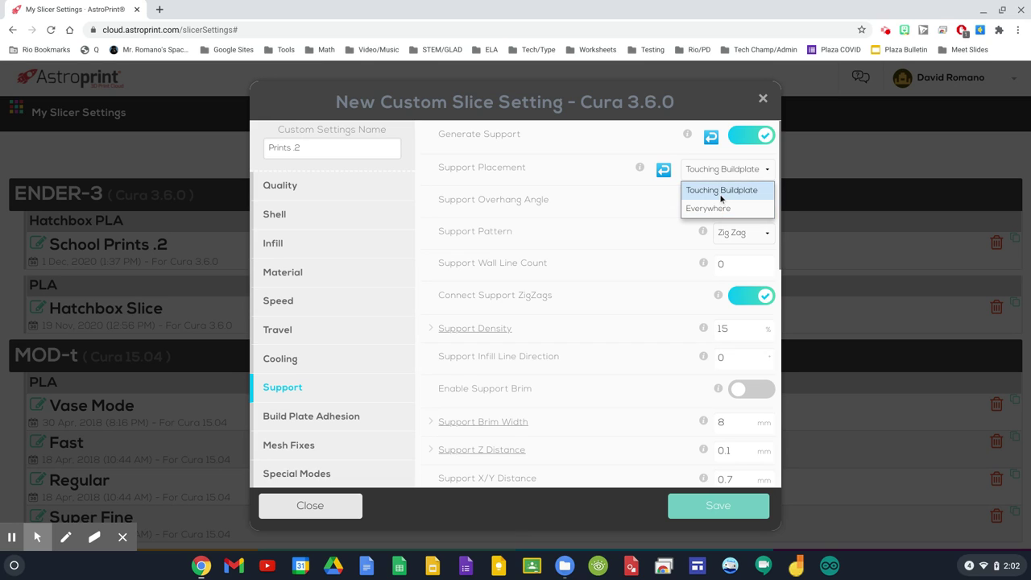
left_click(721, 193)
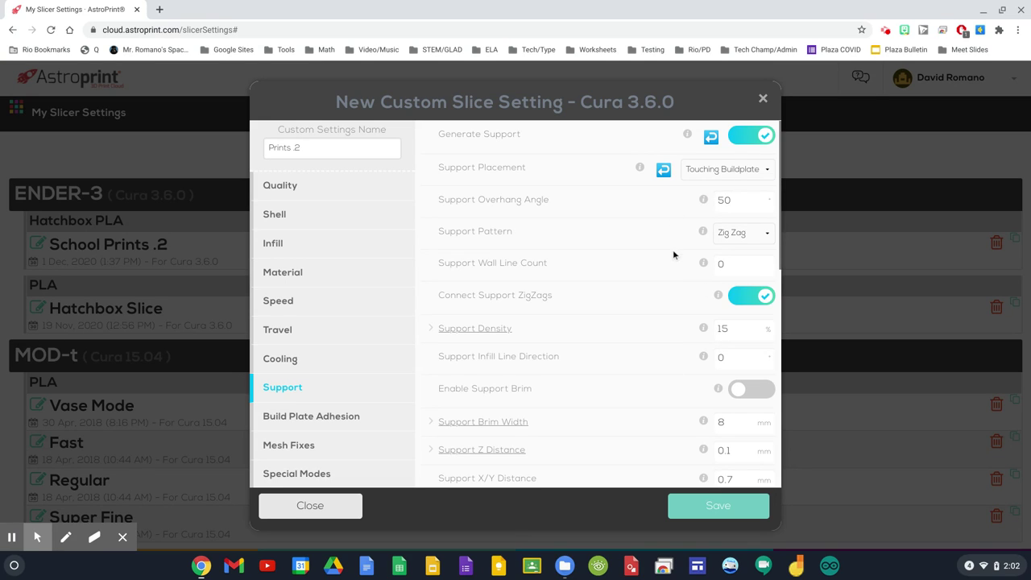
left_click(736, 199)
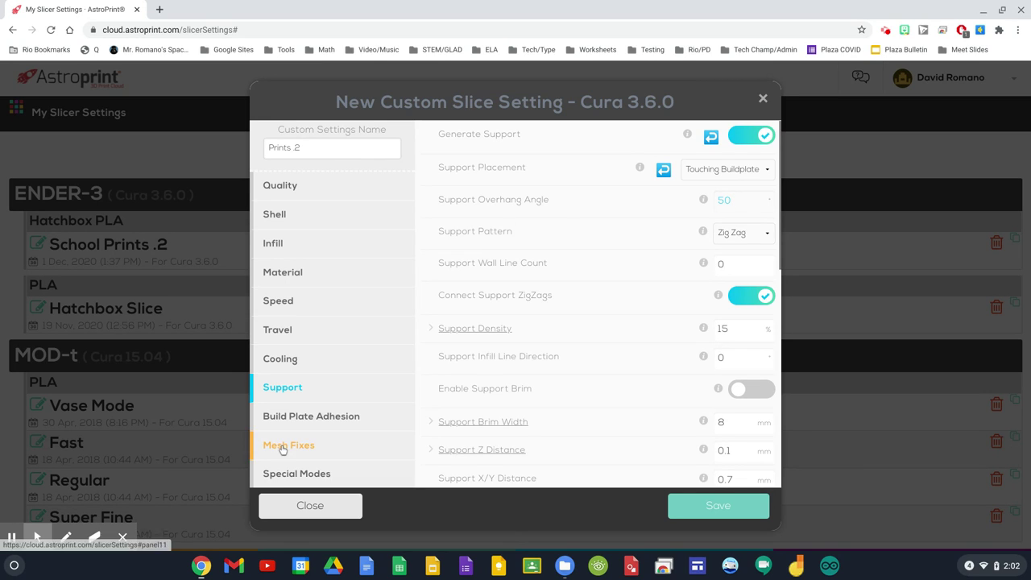
- Set the build plate adhesion type to None and save the new slicer profile
left_click(308, 423)
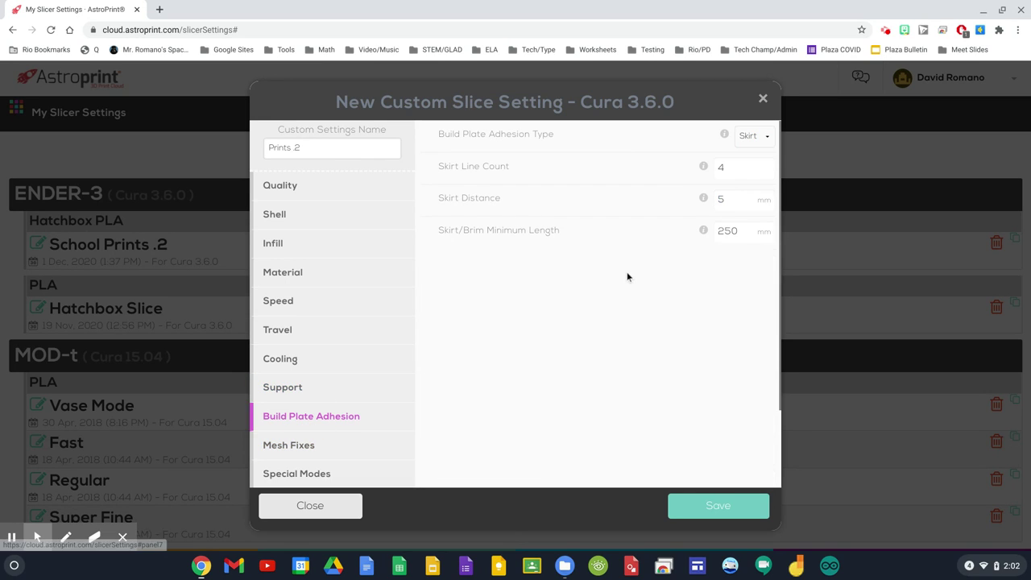
left_click(754, 139)
left_click(747, 214)
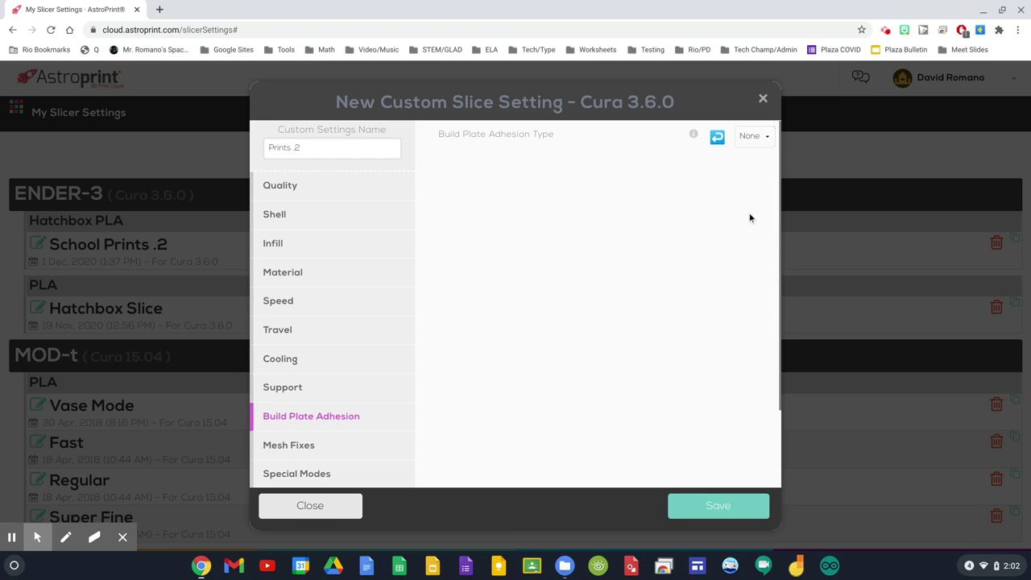
left_click(755, 135)
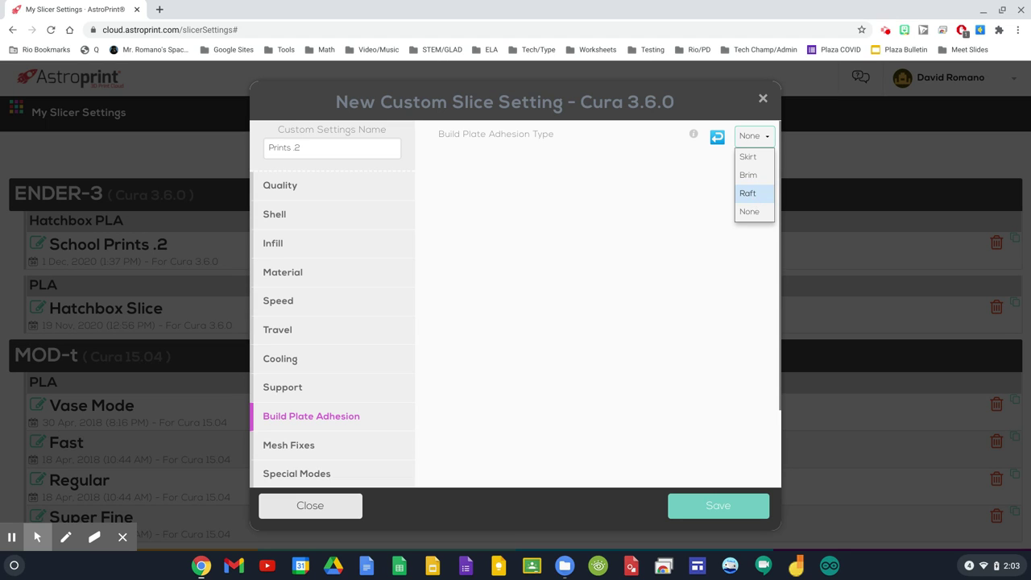
left_click(751, 211)
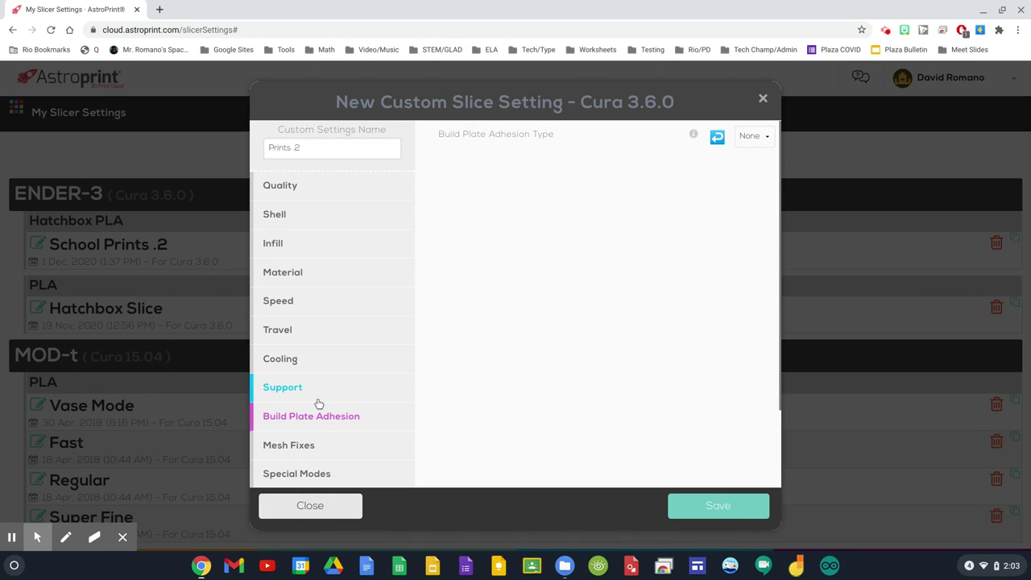
scroll(317, 403, "down", 1)
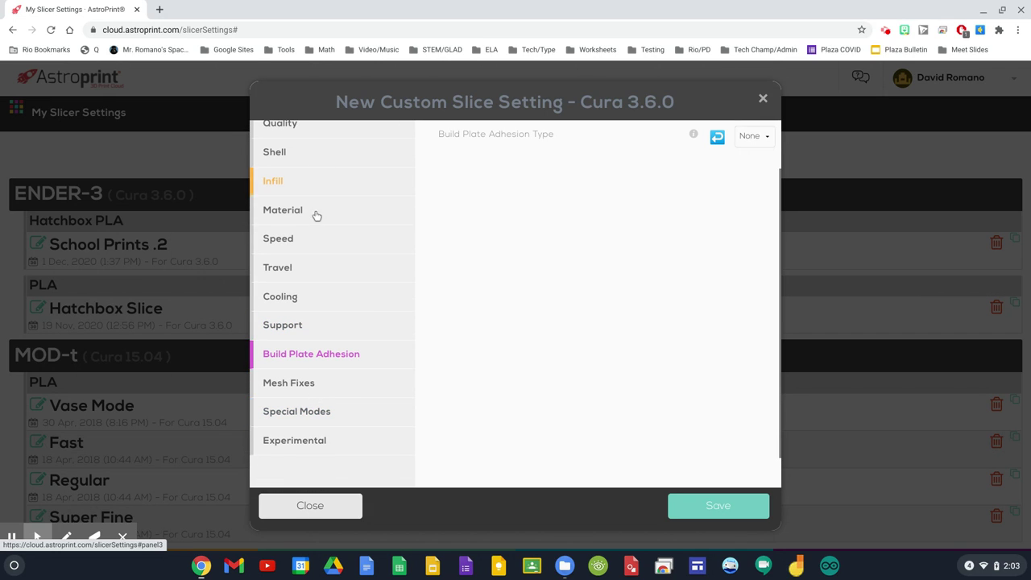
scroll(358, 378, "up", 1)
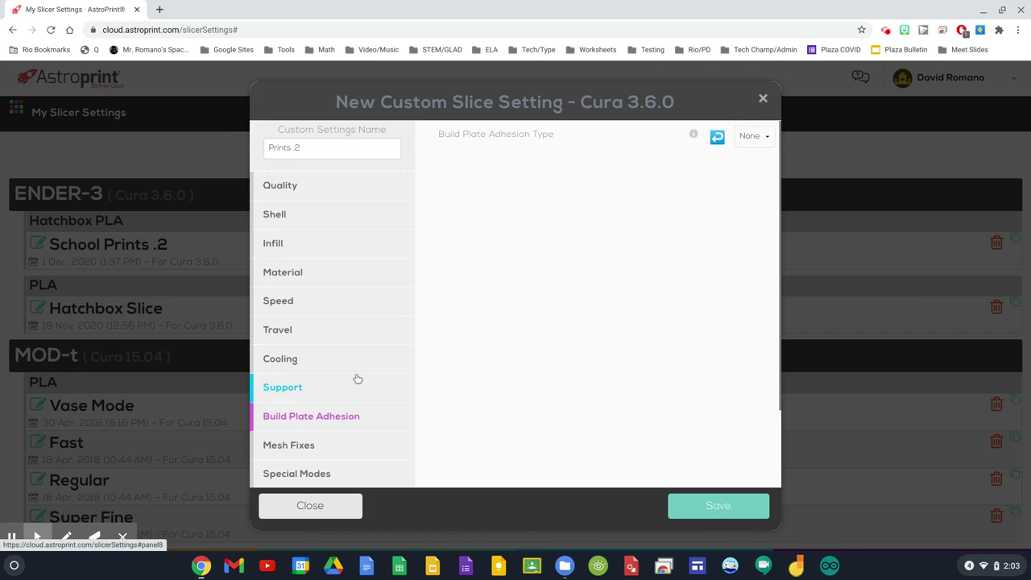
left_click(730, 508)
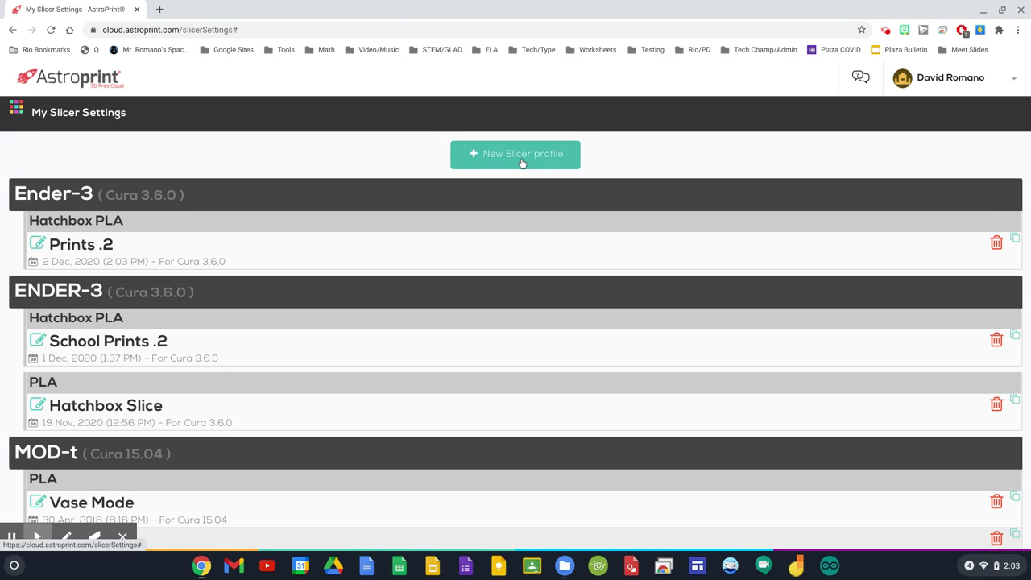
- Duplicate the Prints .2 slicer profile under Ender-3 with Hatchbox PLA
left_click(1014, 243)
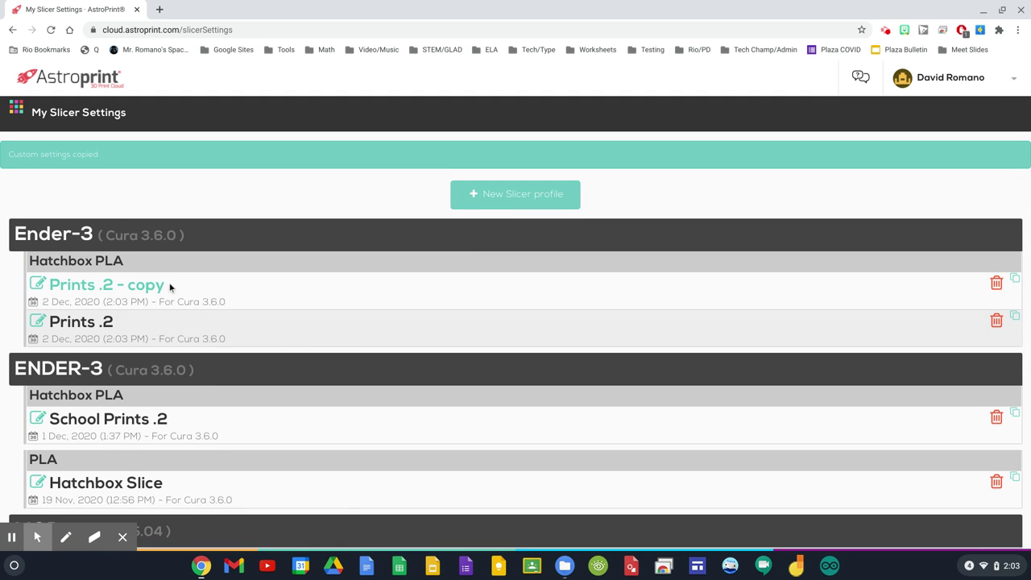
- Open the copied Prints .2 profile under Ender-3 for editing and rename it Prints .3
left_click(75, 287)
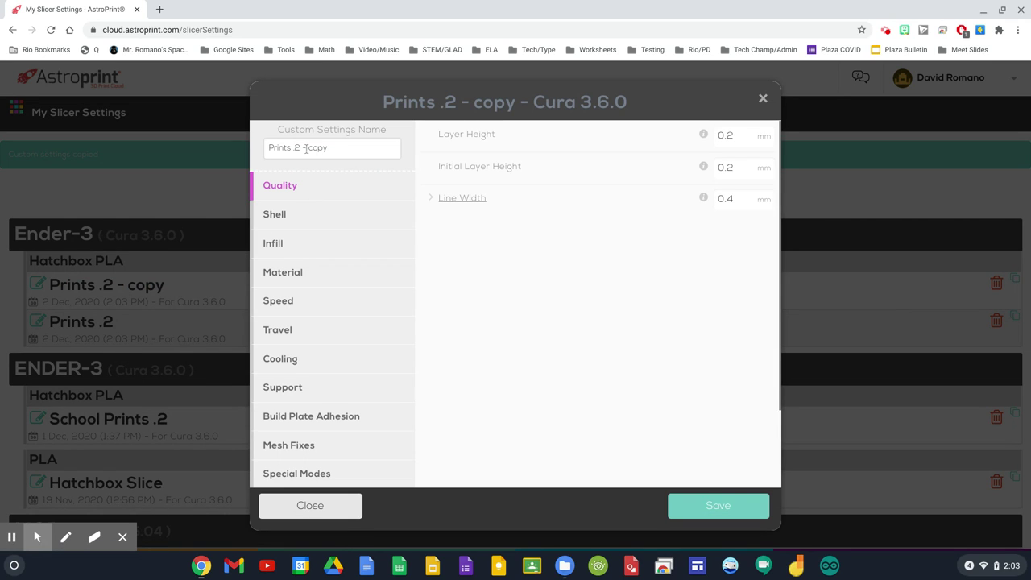
left_click(339, 148)
key("BackSpace")
key("BackSpace")
key("BackSpace")
key("BackSpace")
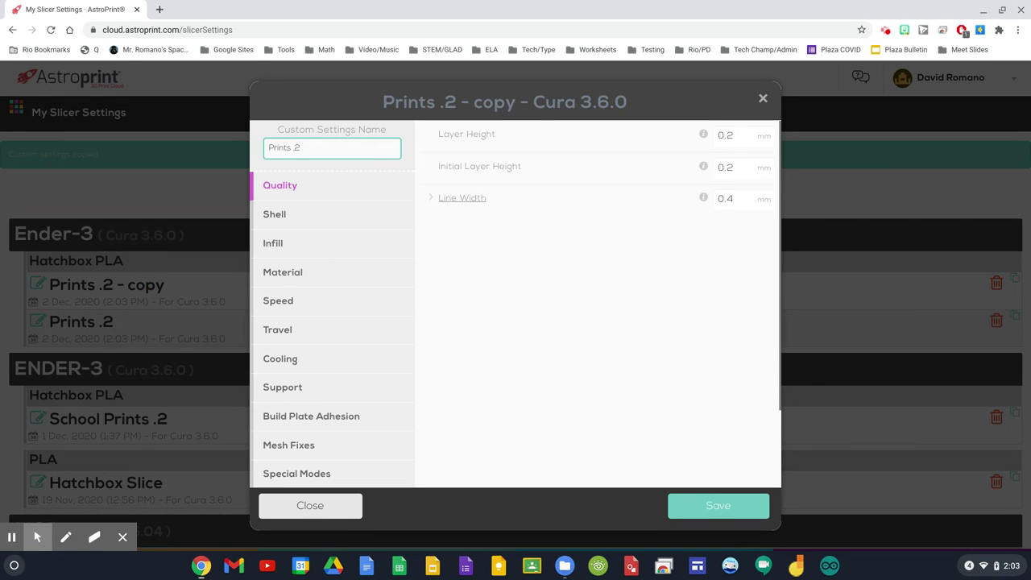
key("BackSpace")
type("3")
- Set the profile's layer height to 0.3 mm in the quality settings
left_click(748, 134)
key("BackSpace")
type("3")
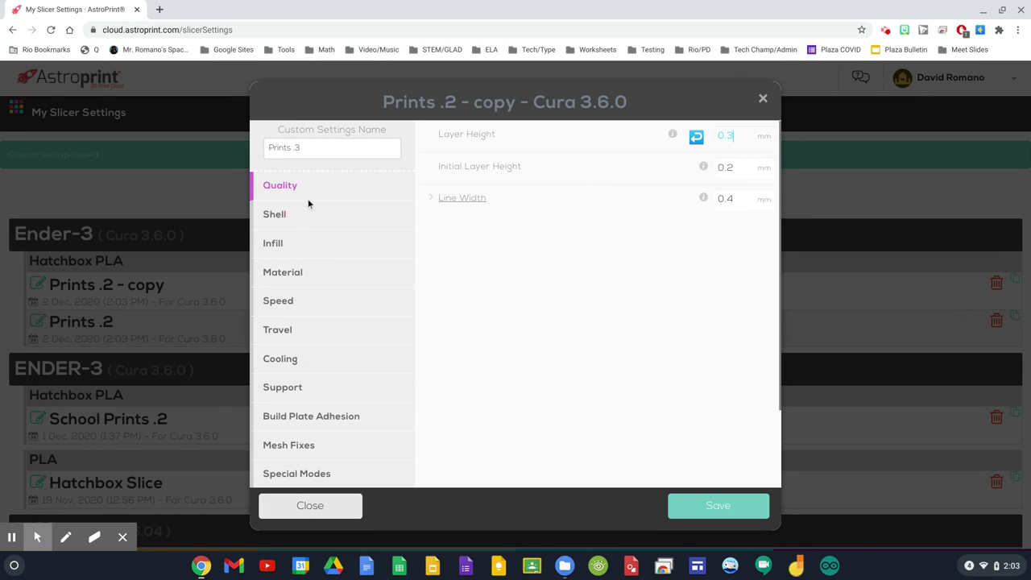
- Review the shell, infill and material settings of the Prints .3 profile and save it
left_click(300, 217)
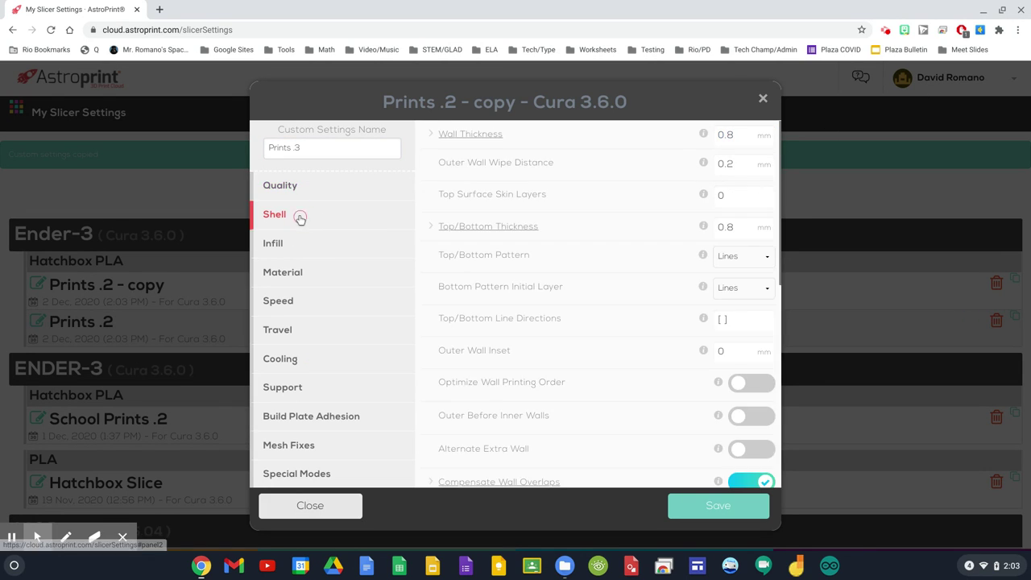
left_click(735, 136)
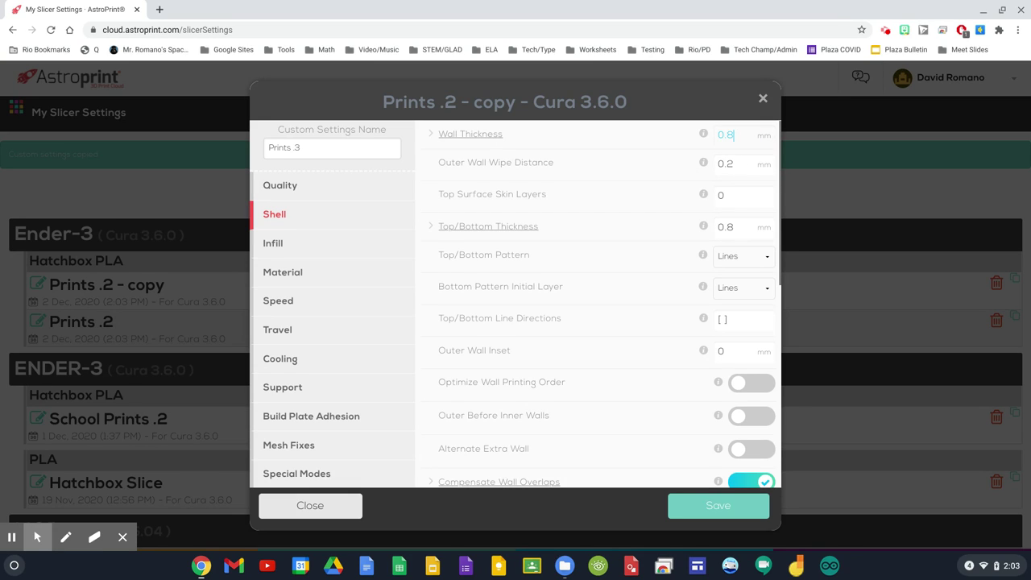
left_click(286, 247)
left_click(282, 272)
scroll(283, 272, "down", 2)
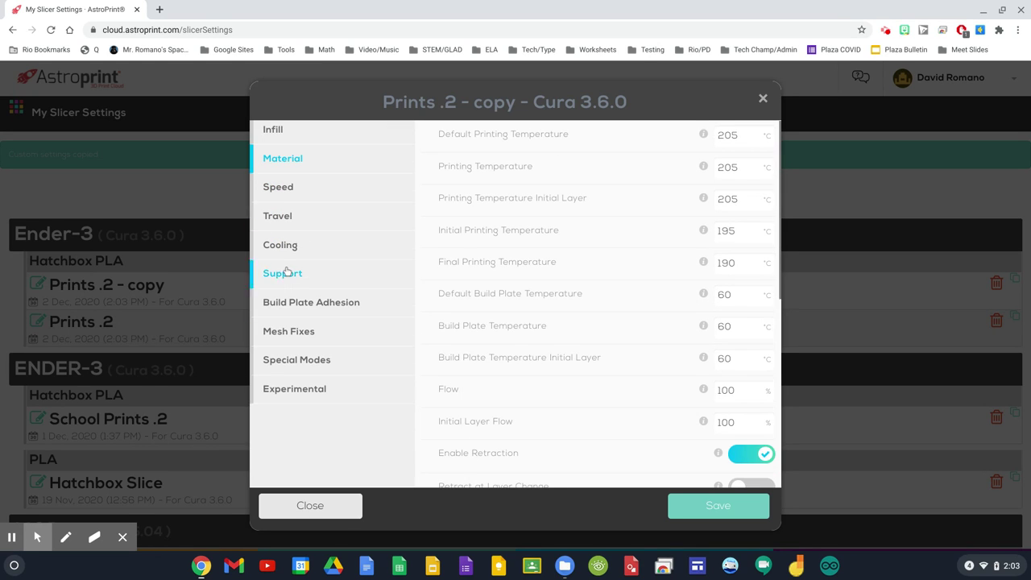
left_click(718, 506)
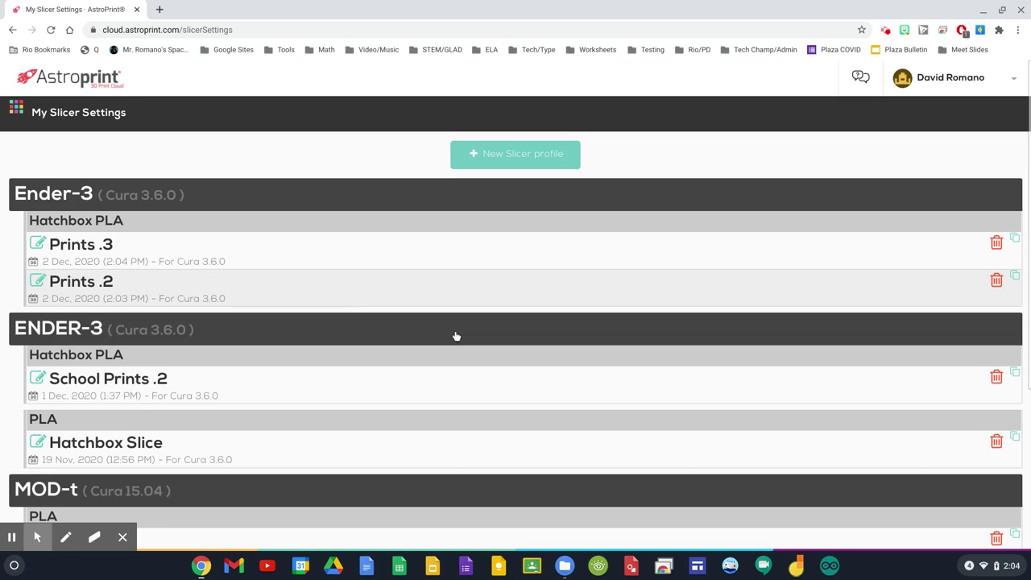